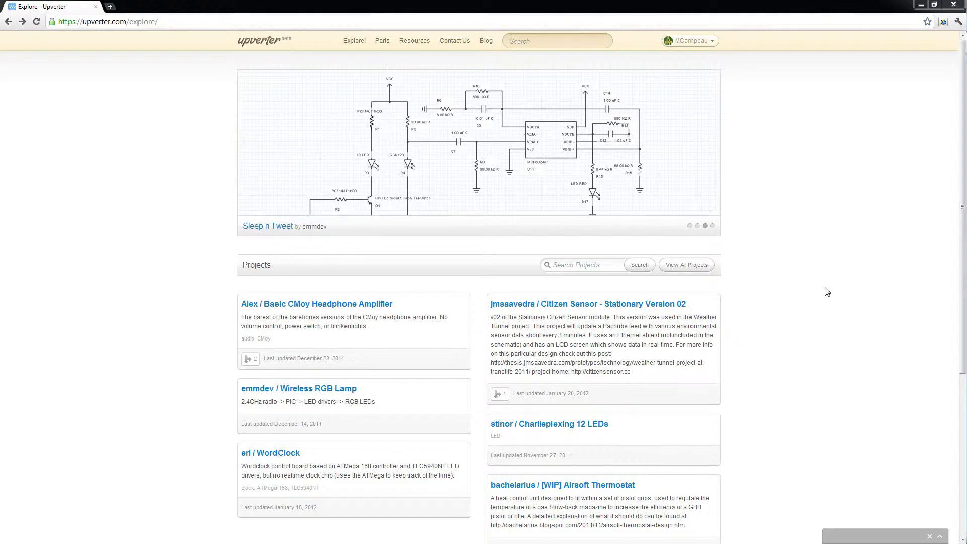
Browse the featured designs in the explore page's carousel.
{"action": "left_click", "coordinate": [690, 225]}
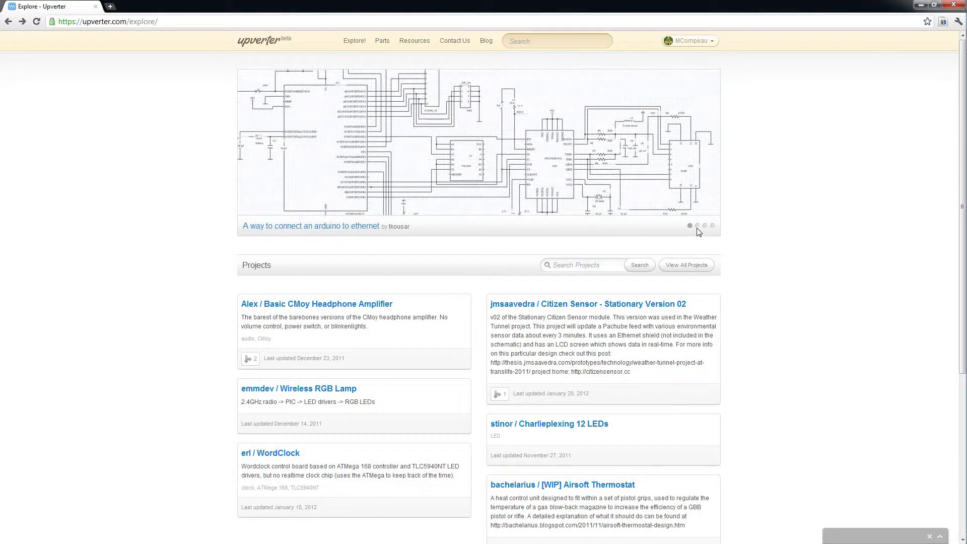
{"action": "left_click", "coordinate": [697, 226]}
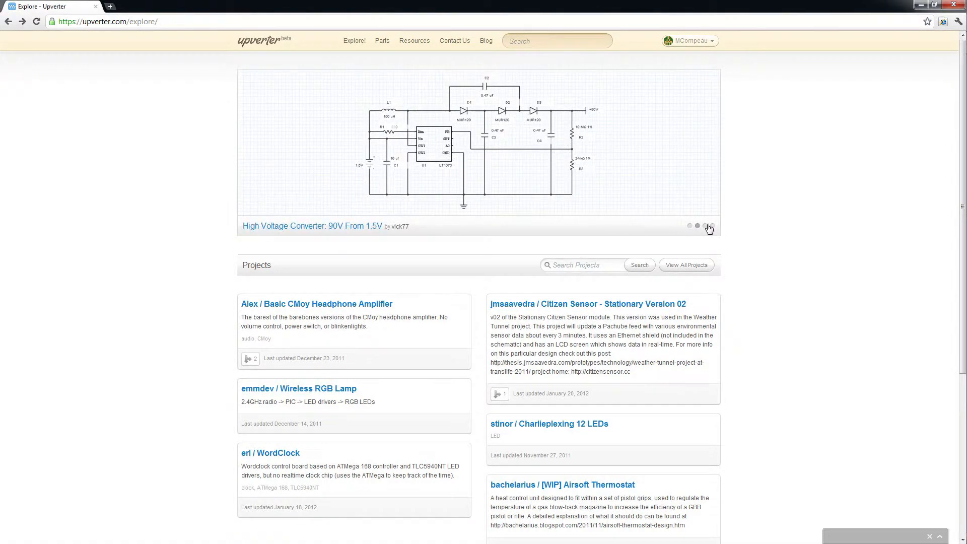
{"action": "left_click", "coordinate": [705, 225]}
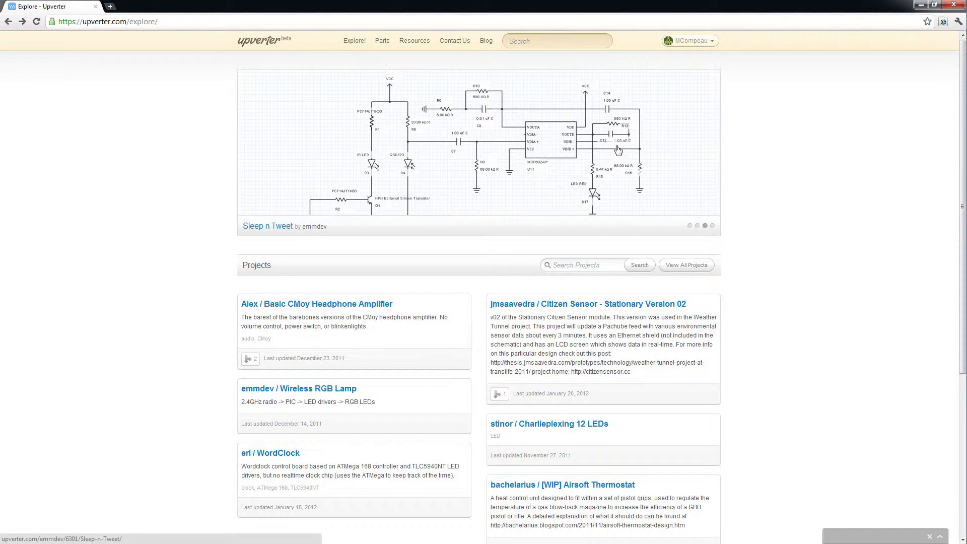
{"action": "left_click", "coordinate": [713, 226]}
View the full list of public designs, scroll through it, and return to the explore page.
{"action": "left_click", "coordinate": [615, 266]}
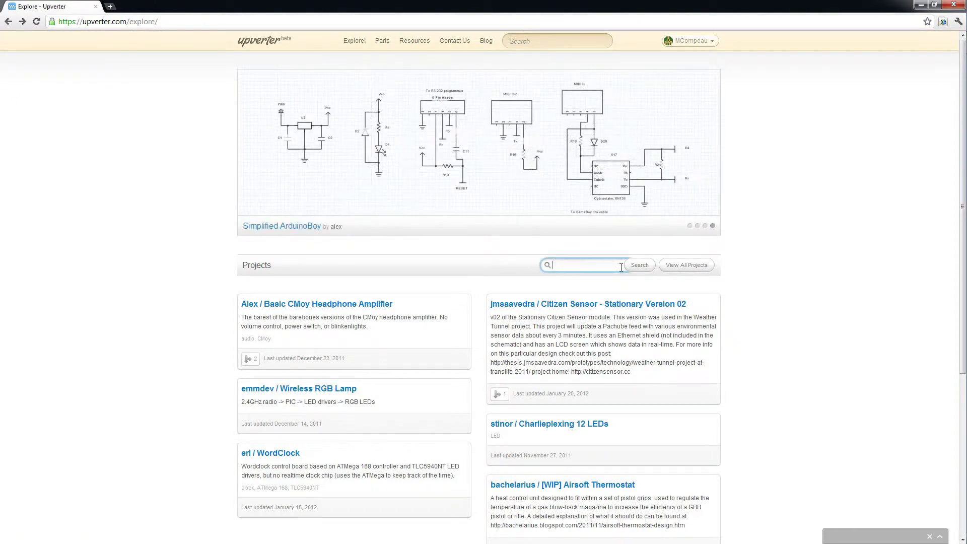
{"action": "left_click", "coordinate": [686, 265]}
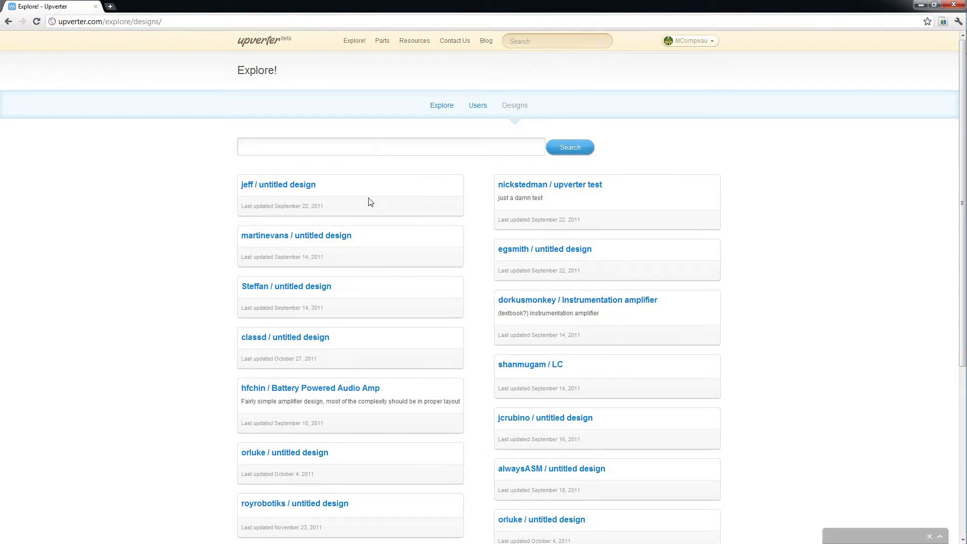
{"action": "scroll", "coordinate": [352, 322], "scroll_direction": "down", "scroll_amount": 4}
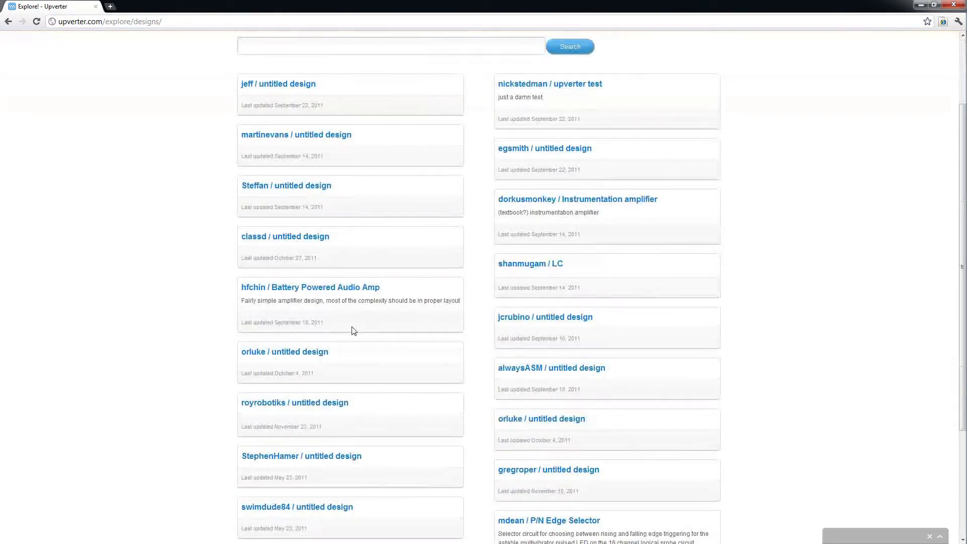
{"action": "scroll", "coordinate": [329, 328], "scroll_direction": "down", "scroll_amount": 1}
{"action": "scroll", "coordinate": [352, 323], "scroll_direction": "up", "scroll_amount": 5}
{"action": "key", "text": "alt+Left"}
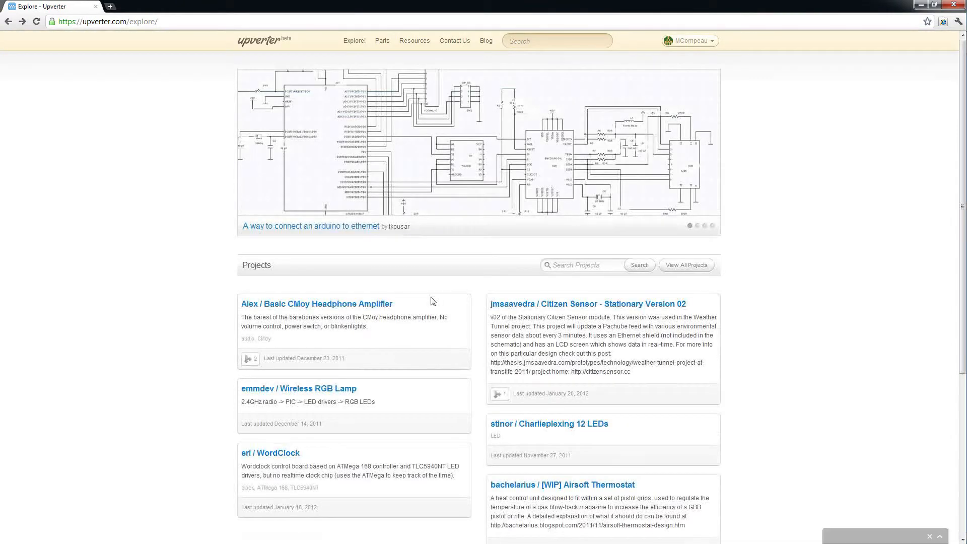
Flip through the featured design carousel again.
{"action": "left_click", "coordinate": [697, 226]}
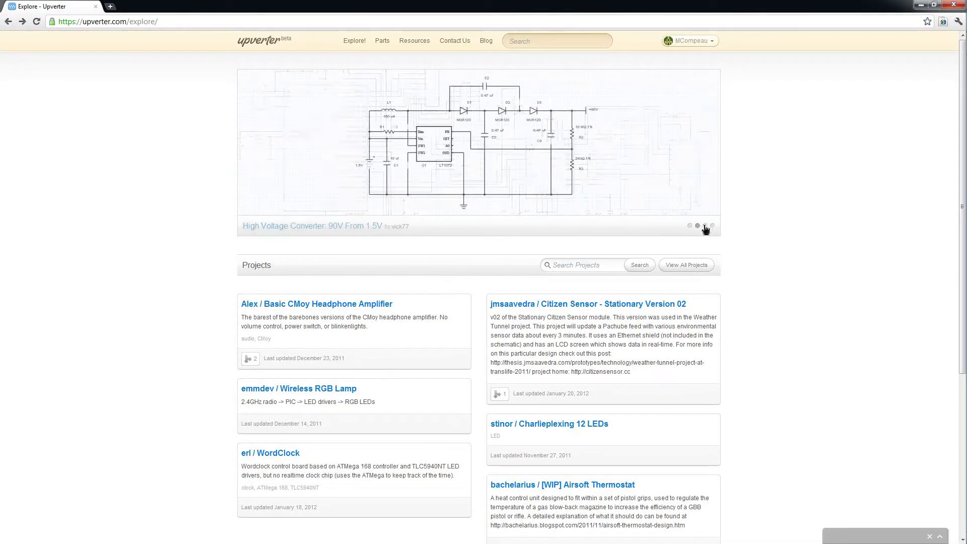
{"action": "left_click", "coordinate": [705, 227]}
{"action": "left_click", "coordinate": [697, 226]}
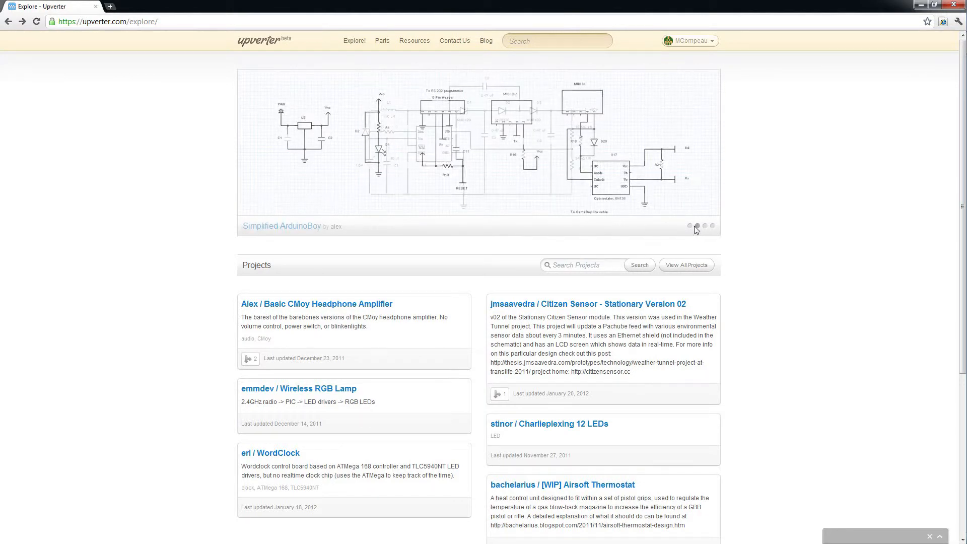
Go to the dashboard and create a new project named Arduino + Sonar Range Finder.
{"action": "left_click", "coordinate": [263, 43]}
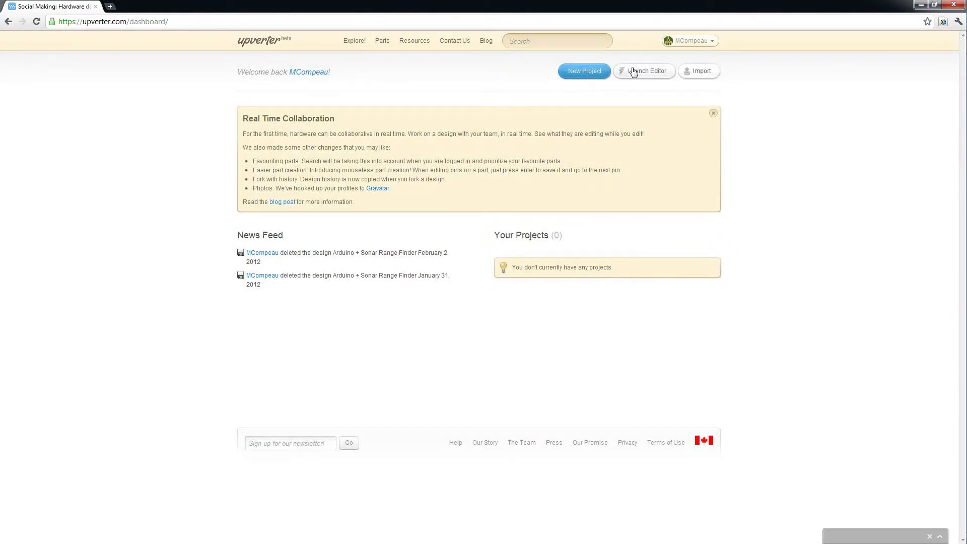
{"action": "left_click", "coordinate": [585, 70]}
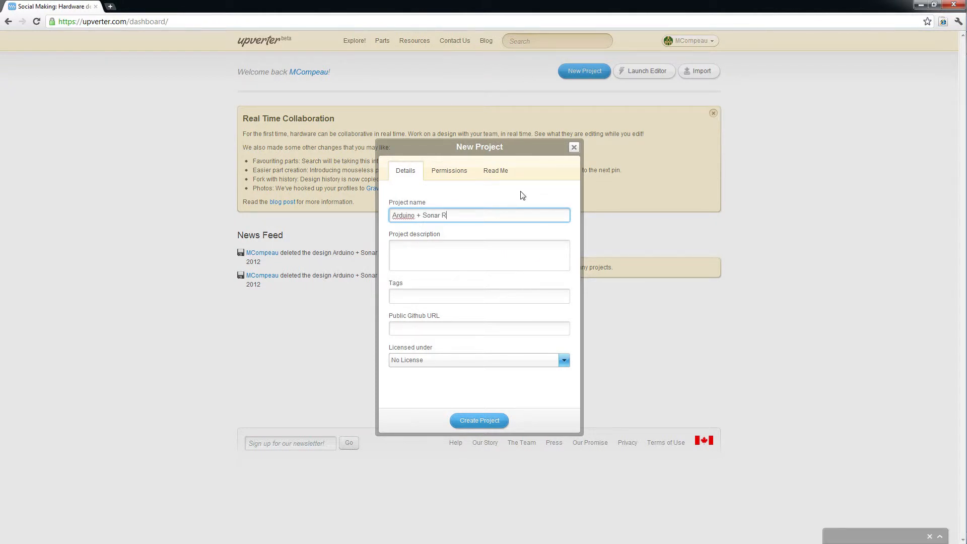
{"action": "type", "text": "Arduino + Sonar Range Finder"}
{"action": "left_click", "coordinate": [491, 420]}
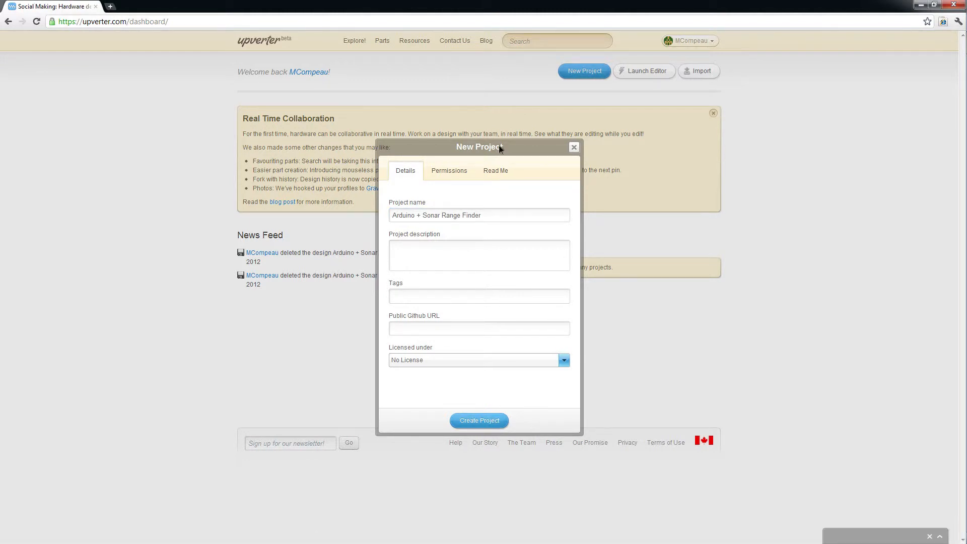
{"action": "left_click", "coordinate": [491, 422]}
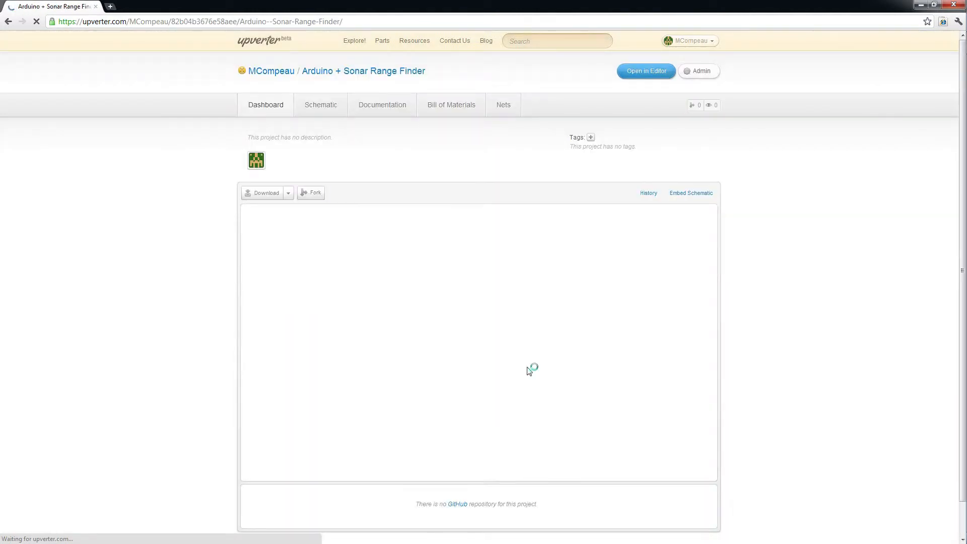
Open the project in the editor and place an Arduino Duemilanove with ATmega328 part on the schematic.
{"action": "left_click", "coordinate": [646, 71]}
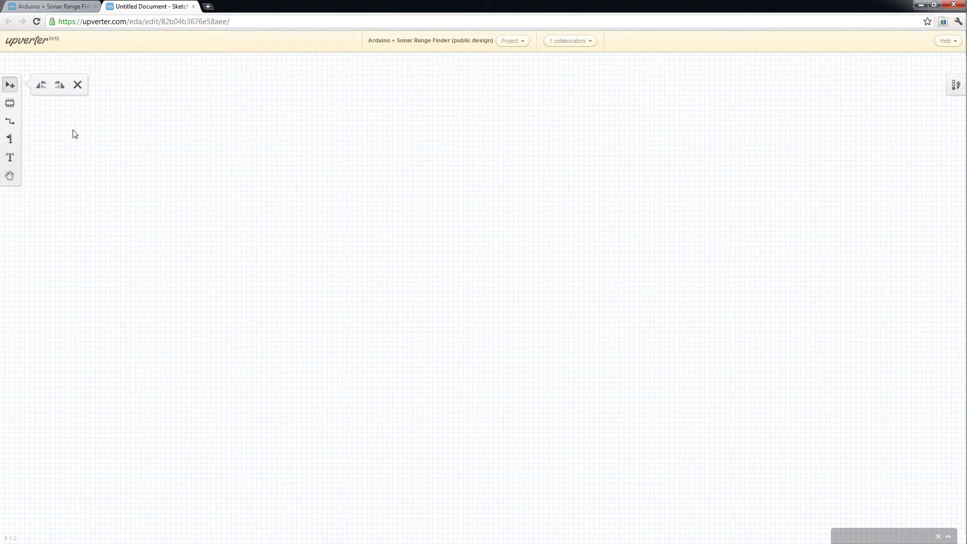
{"action": "left_click", "coordinate": [13, 105]}
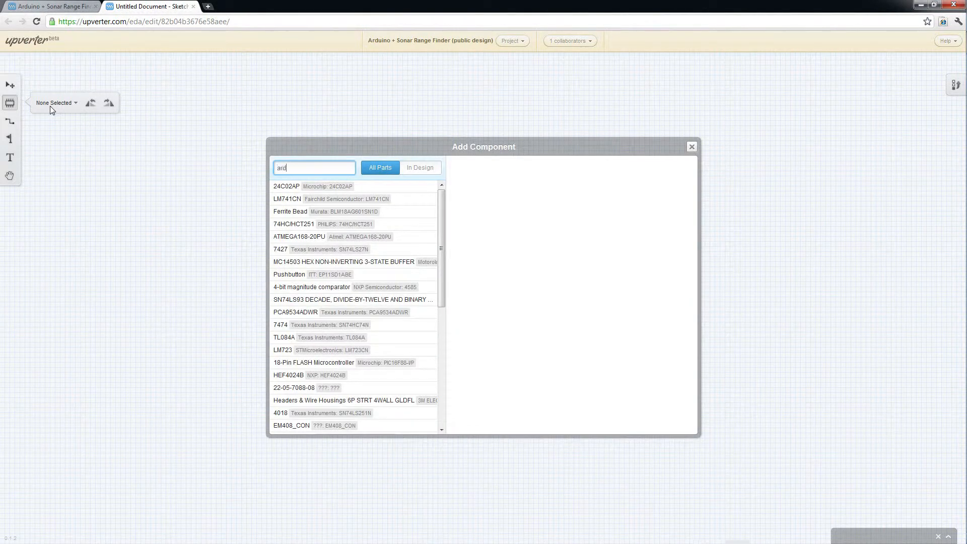
{"action": "key", "text": "Return"}
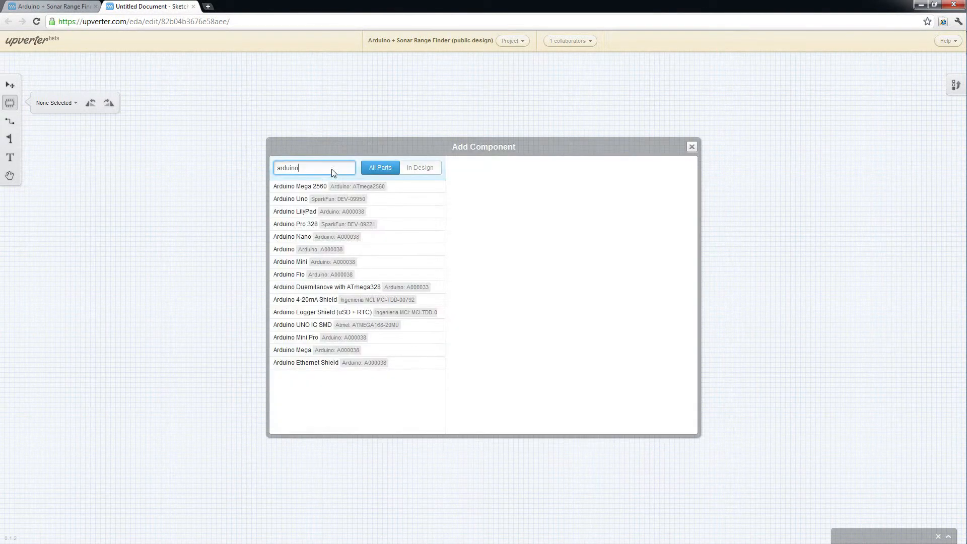
{"action": "left_click", "coordinate": [320, 286]}
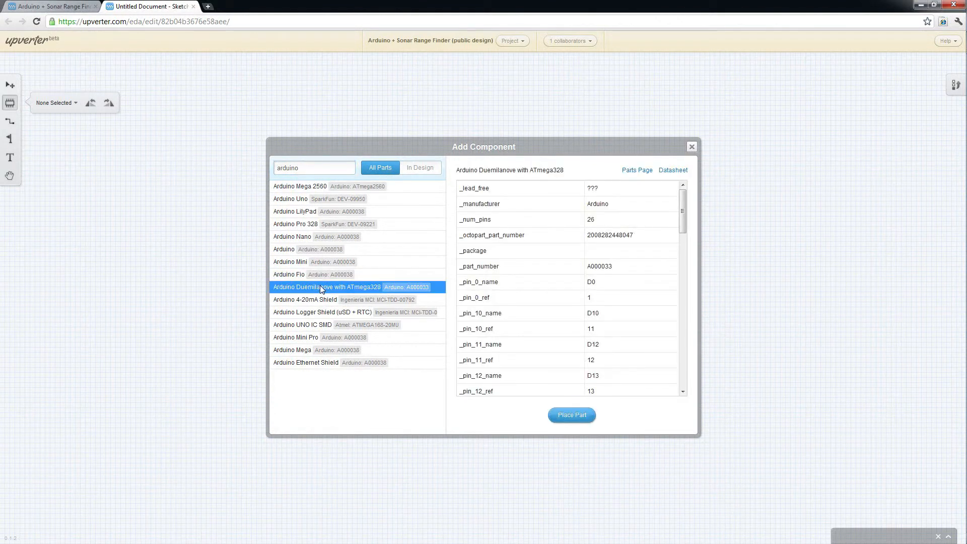
{"action": "left_click", "coordinate": [578, 412]}
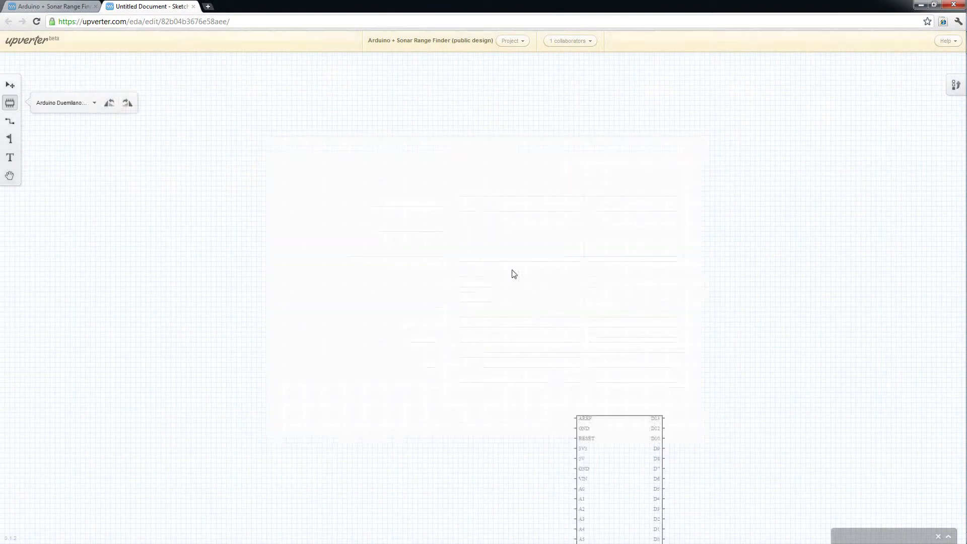
{"action": "left_click", "coordinate": [447, 187]}
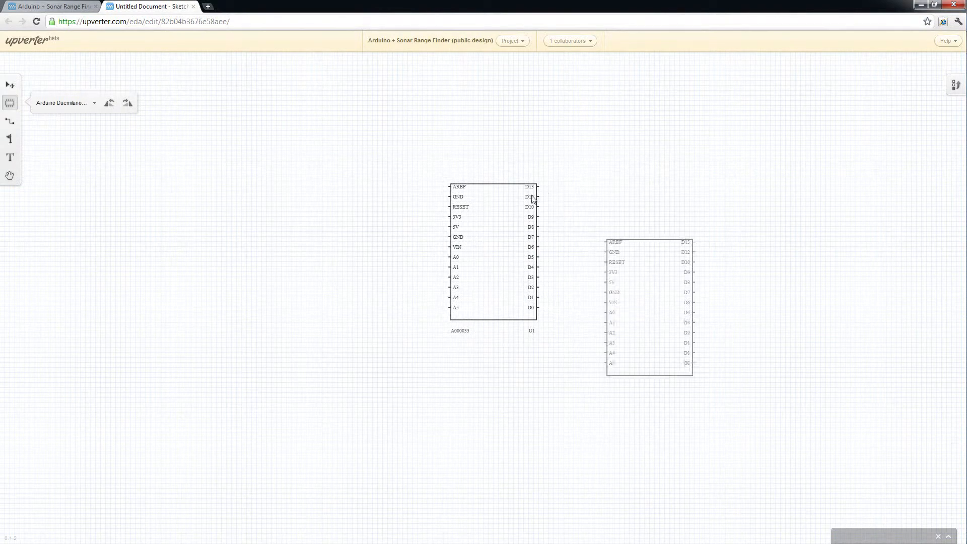
{"action": "key", "text": "Escape"}
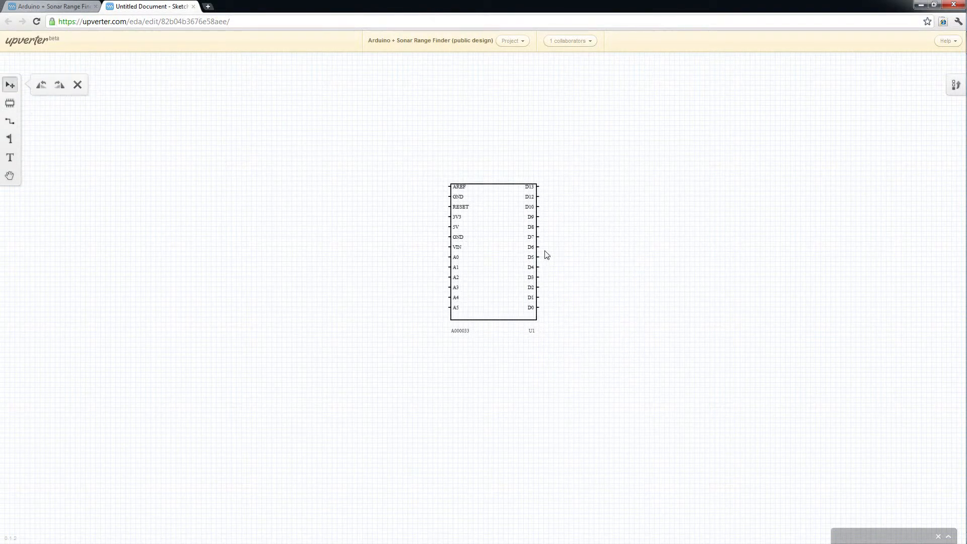
Search the part library for sonar range finder and then for max sonar.
{"action": "left_click", "coordinate": [15, 102]}
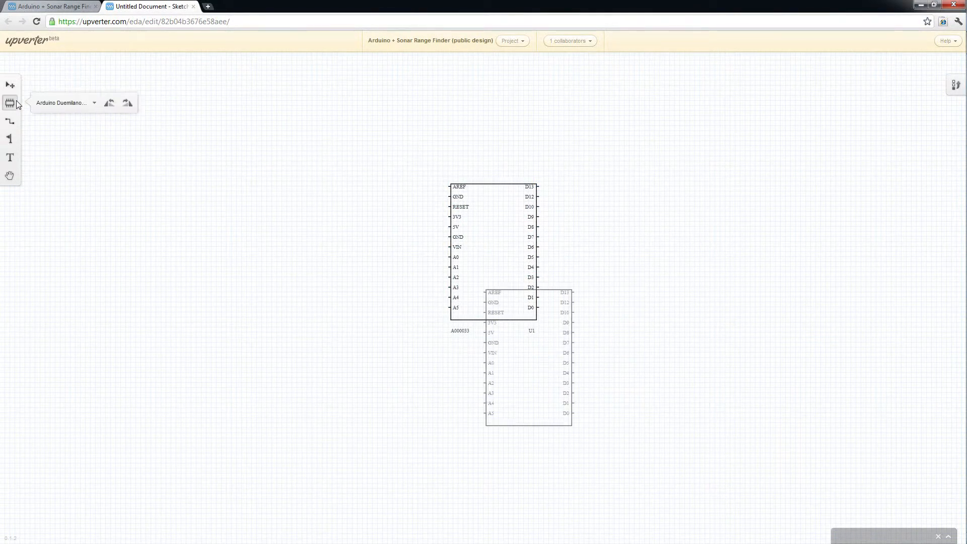
{"action": "left_click", "coordinate": [56, 107]}
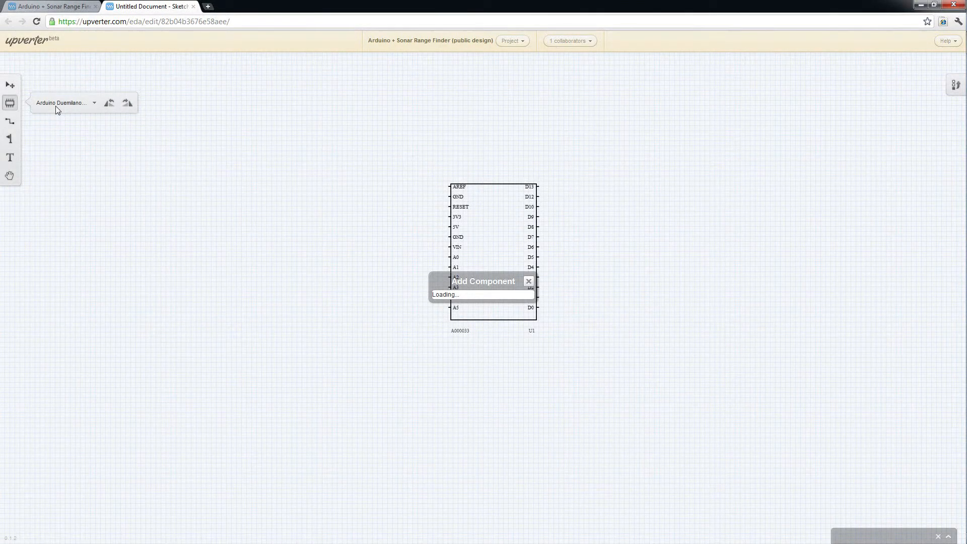
{"action": "type", "text": "sonar rang"}
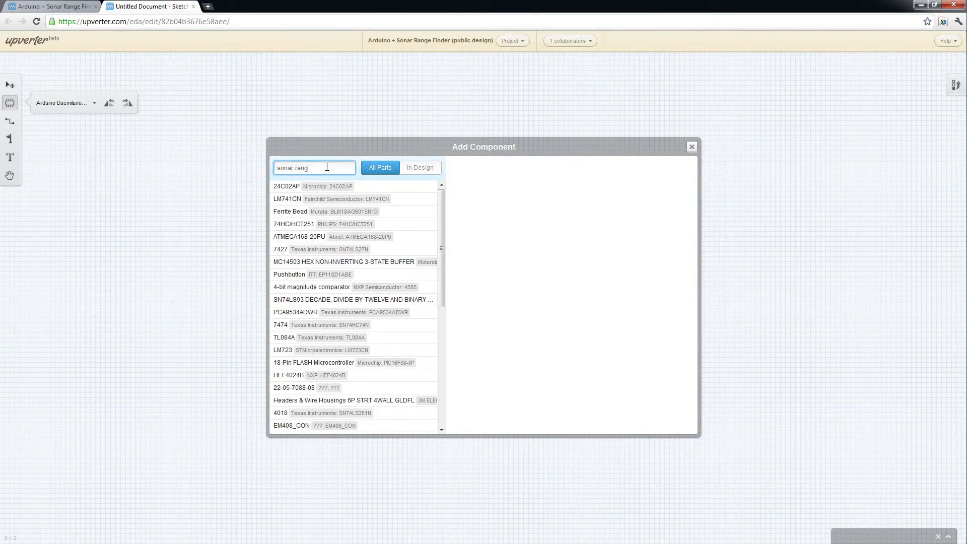
{"action": "key", "text": "Return"}
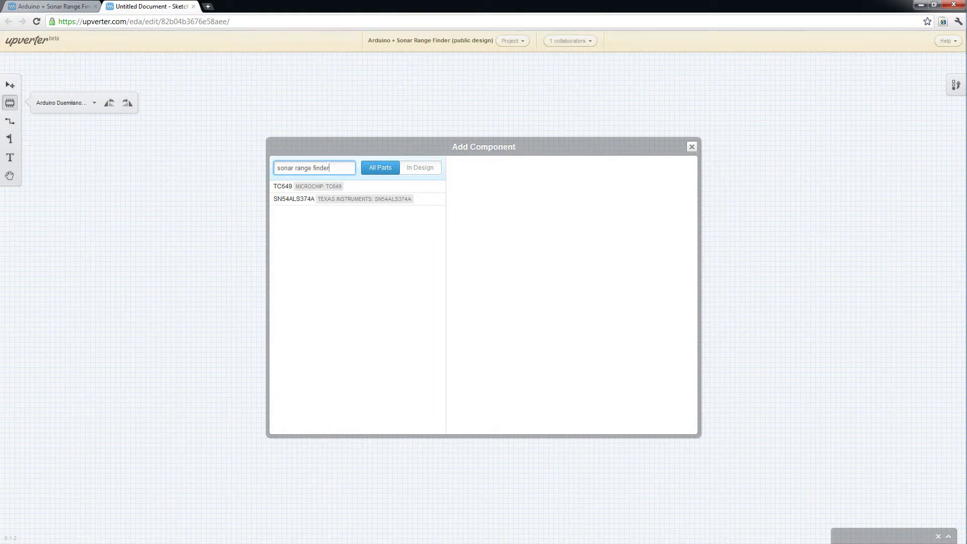
{"action": "left_click_drag", "start_coordinate": [329, 167], "coordinate": [259, 167]}
{"action": "type", "text": "max sonar"}
{"action": "key", "text": "Return"}
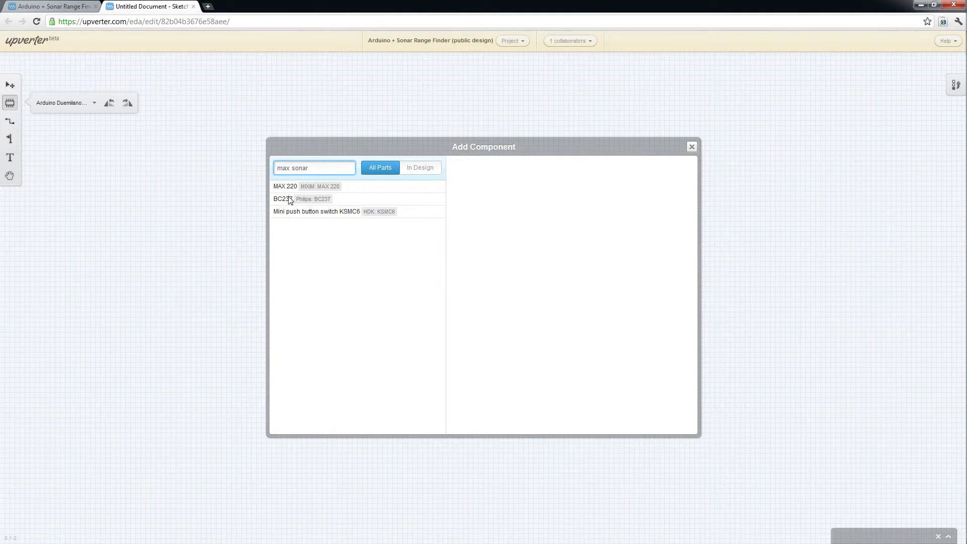
Search for maxsonar and place the XL-MaxSonar - EZL0 part to the left of the Arduino.
{"action": "key", "text": "Left"}
{"action": "key", "text": "BackSpace"}
{"action": "key", "text": "Return"}
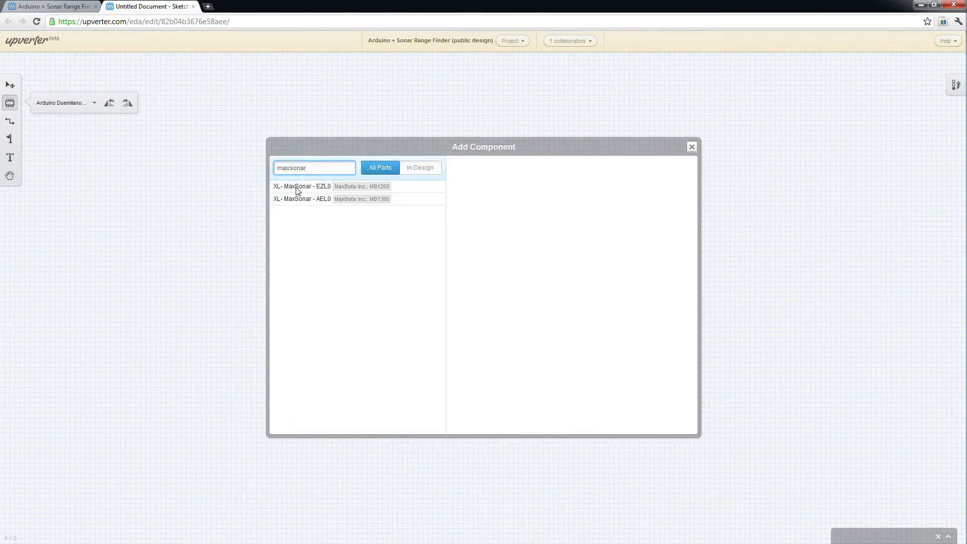
{"action": "left_click", "coordinate": [297, 189]}
{"action": "left_click", "coordinate": [566, 415]}
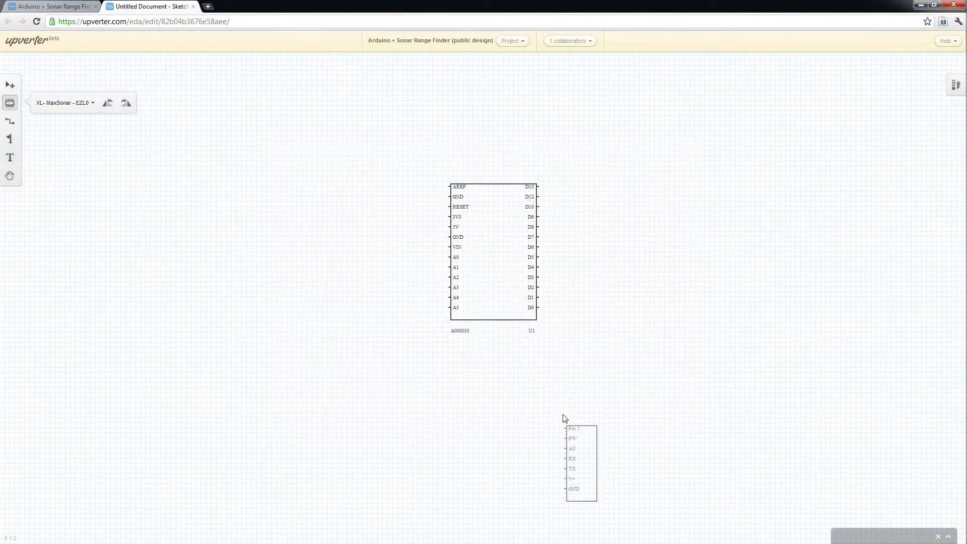
{"action": "left_click", "coordinate": [387, 199]}
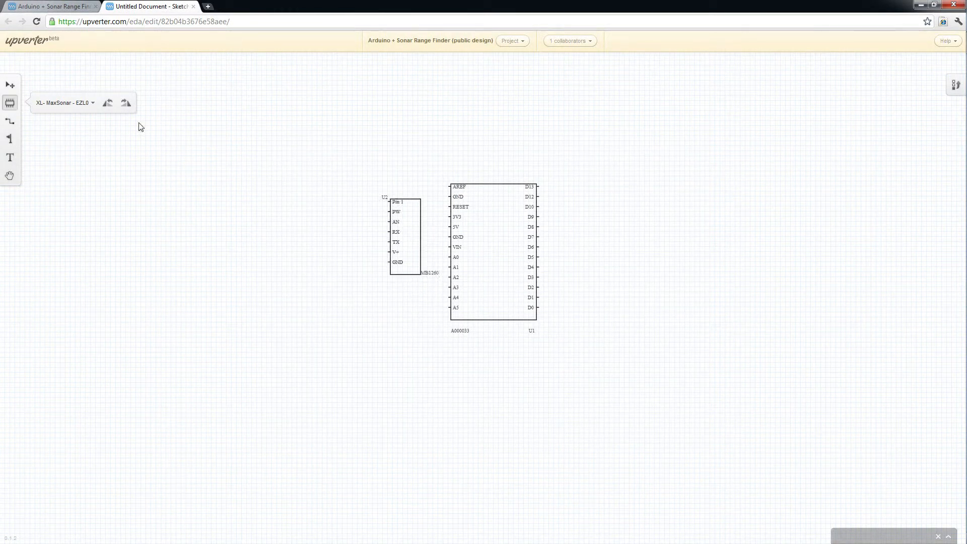
Rotate the sonar sensor 180 degrees so its pins face the Arduino and move it slightly lower.
{"action": "left_click", "coordinate": [10, 85]}
{"action": "left_click", "coordinate": [397, 222]}
{"action": "left_click_drag", "start_coordinate": [397, 222], "coordinate": [356, 197]}
{"action": "left_click", "coordinate": [456, 202]}
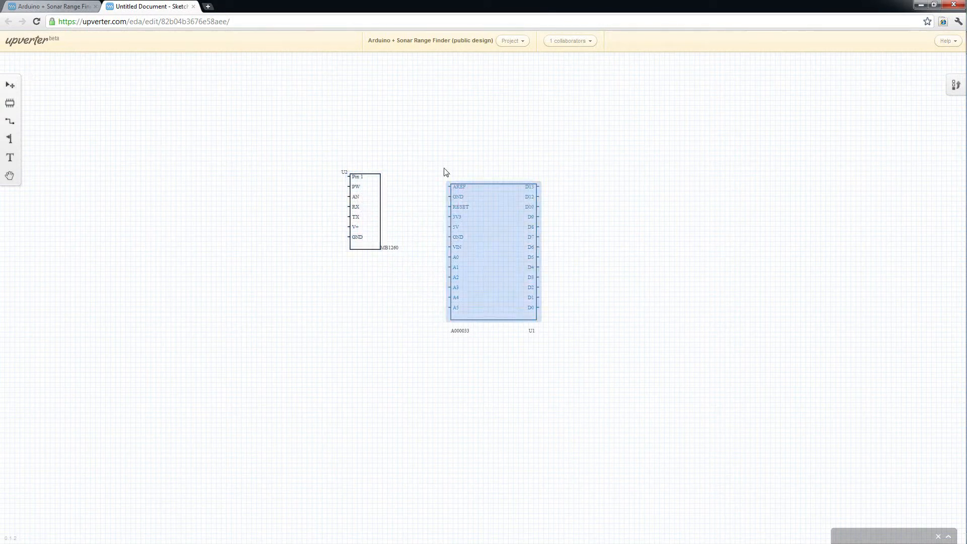
{"action": "left_click", "coordinate": [370, 177]}
{"action": "left_click", "coordinate": [59, 85]}
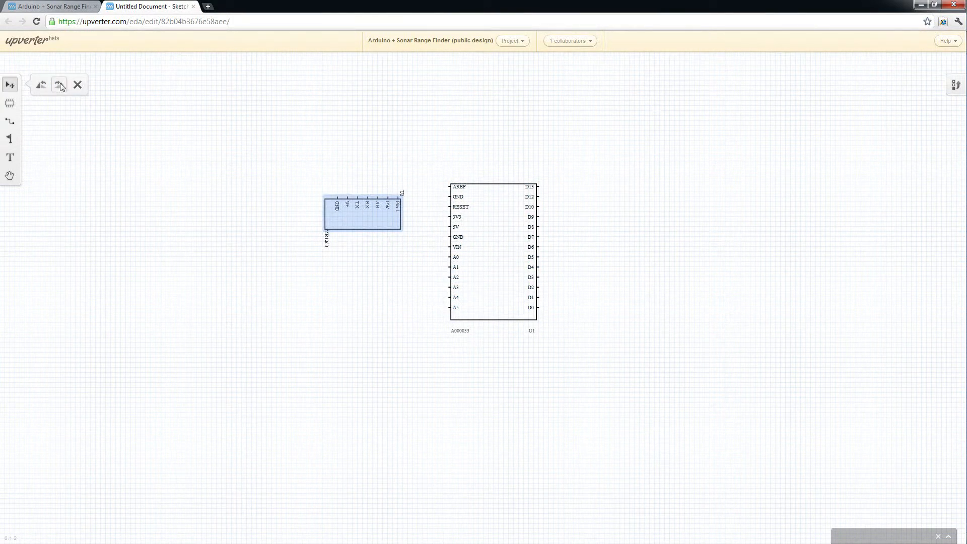
{"action": "left_click", "coordinate": [60, 84]}
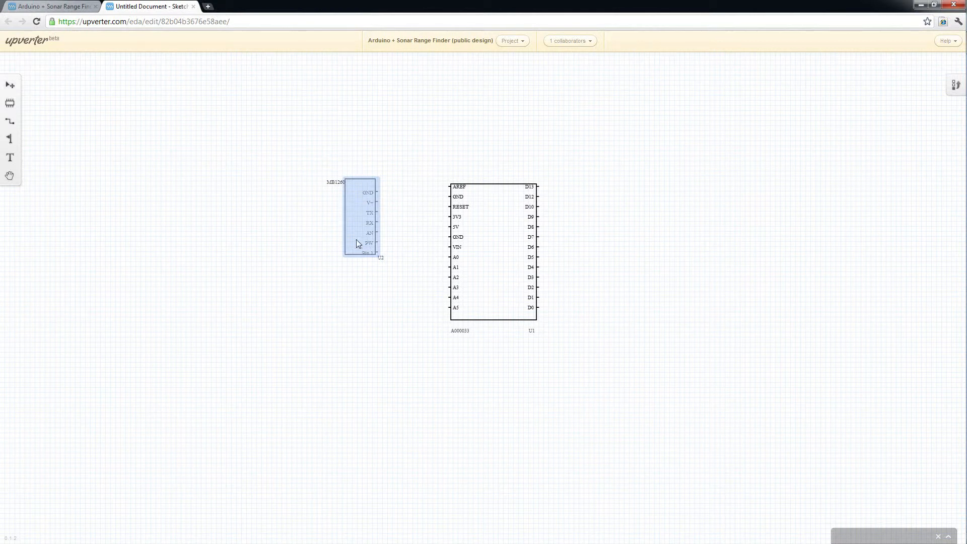
{"action": "left_click_drag", "start_coordinate": [357, 243], "coordinate": [337, 289]}
{"action": "left_click", "coordinate": [384, 168]}
Wire the Arduino's 5V to the sensor's V+, GND to GND, and the sensor's AN to A0.
{"action": "left_click", "coordinate": [9, 121]}
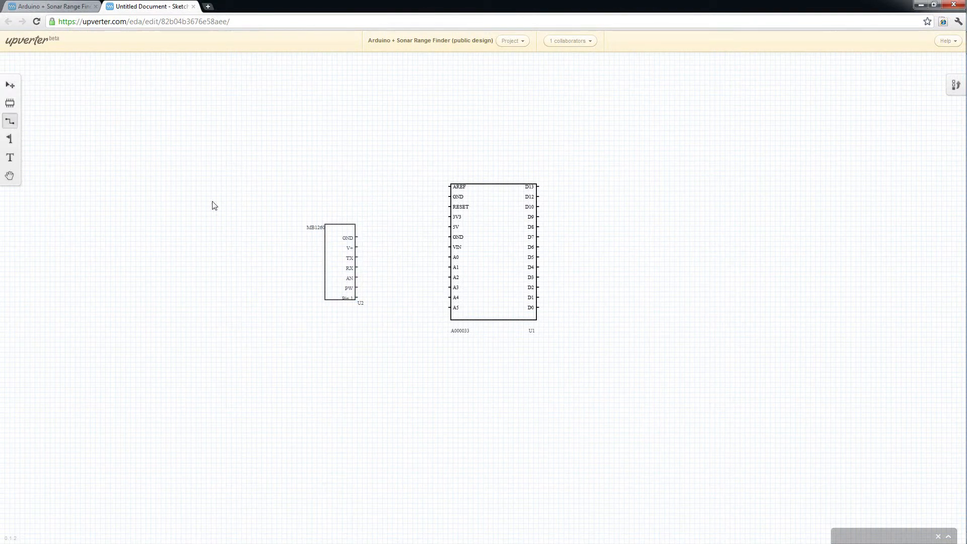
{"action": "mouse_move", "coordinate": [448, 227]}
{"action": "left_mouse_down"}
{"action": "mouse_move", "coordinate": [361, 259]}
{"action": "mouse_move", "coordinate": [357, 277]}
{"action": "mouse_move", "coordinate": [358, 247]}
{"action": "left_mouse_up"}
{"action": "left_click_drag", "start_coordinate": [450, 237], "coordinate": [359, 241]}
{"action": "left_click_drag", "start_coordinate": [358, 278], "coordinate": [449, 260]}
Move the sonar sensor slightly up to straighten its connections to the Arduino.
{"action": "left_click", "coordinate": [10, 85]}
{"action": "left_click", "coordinate": [349, 293]}
{"action": "left_click_drag", "start_coordinate": [354, 300], "coordinate": [346, 256]}
{"action": "left_click", "coordinate": [389, 325]}
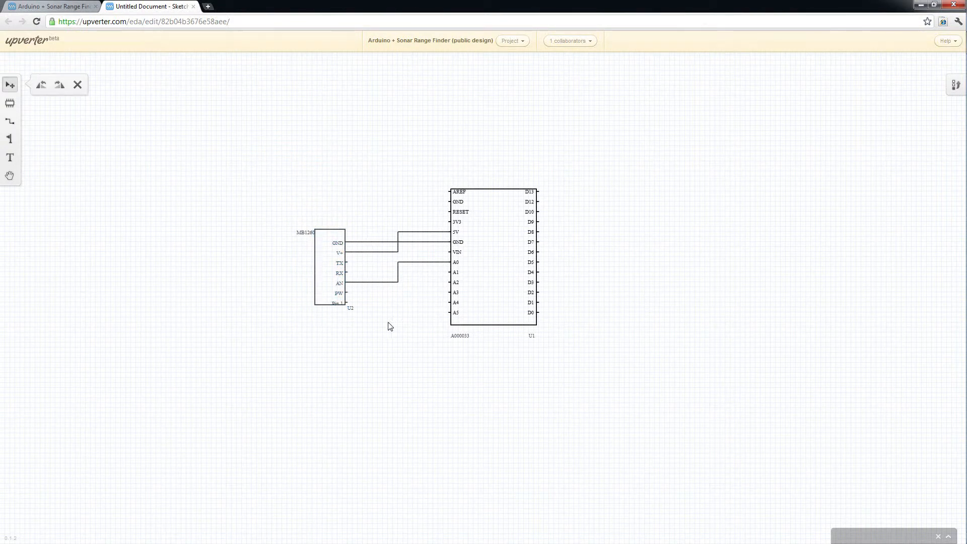
Search the parts library for led and place the LED GREEN part above the Arduino, removing the extra copy.
{"action": "left_click", "coordinate": [13, 104]}
{"action": "left_click", "coordinate": [68, 104]}
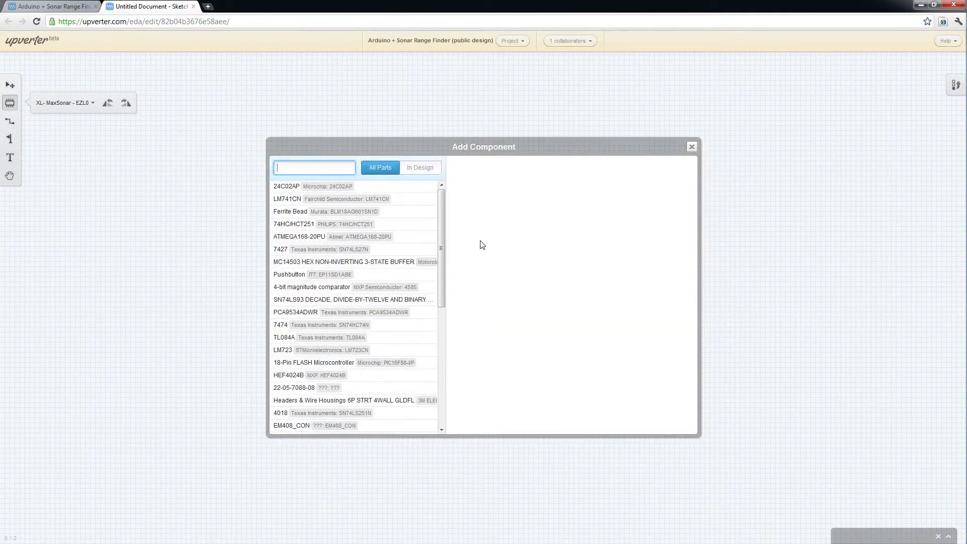
{"action": "left_click", "coordinate": [328, 165]}
{"action": "type", "text": "lexdd"}
{"action": "key", "text": "Return"}
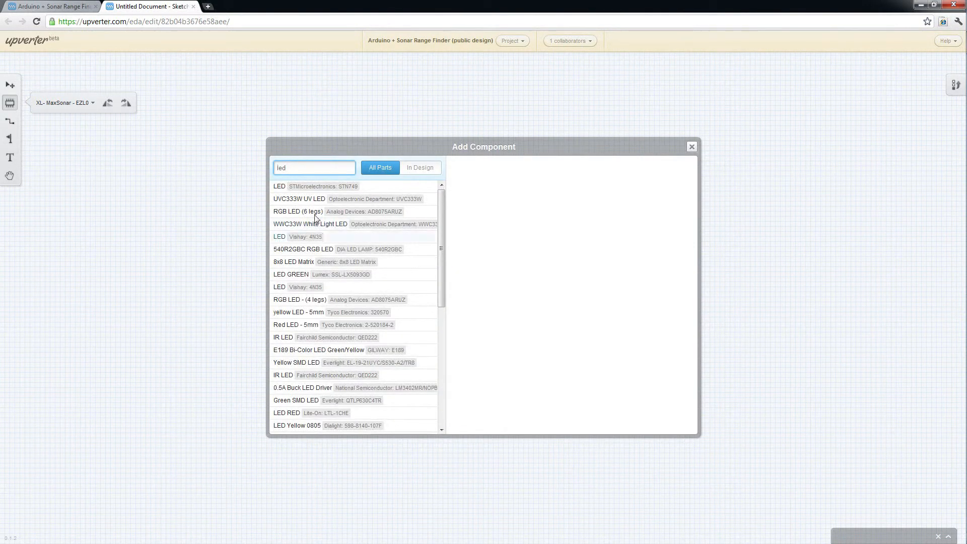
{"action": "left_click", "coordinate": [296, 277]}
{"action": "left_click", "coordinate": [579, 415]}
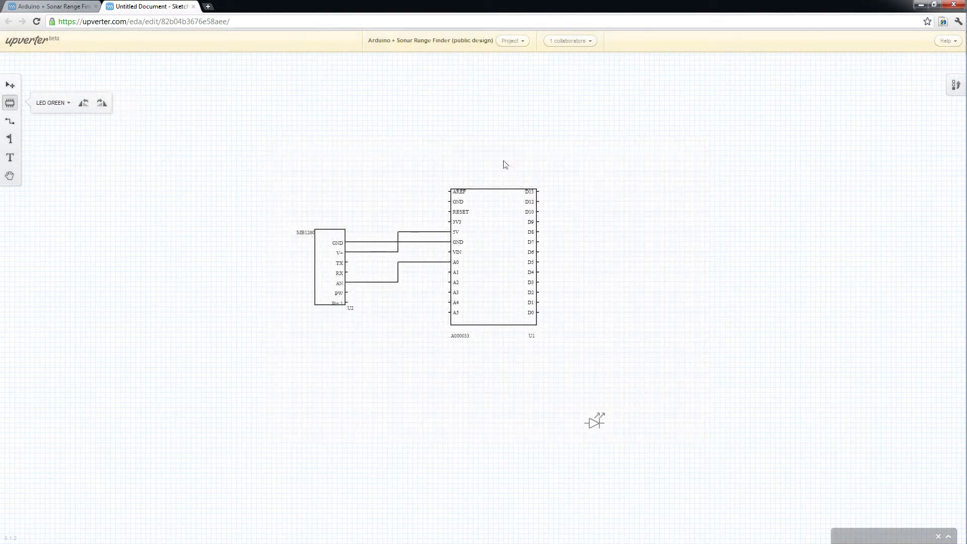
{"action": "left_click", "coordinate": [478, 140]}
{"action": "left_click", "coordinate": [103, 103]}
{"action": "left_click", "coordinate": [471, 152]}
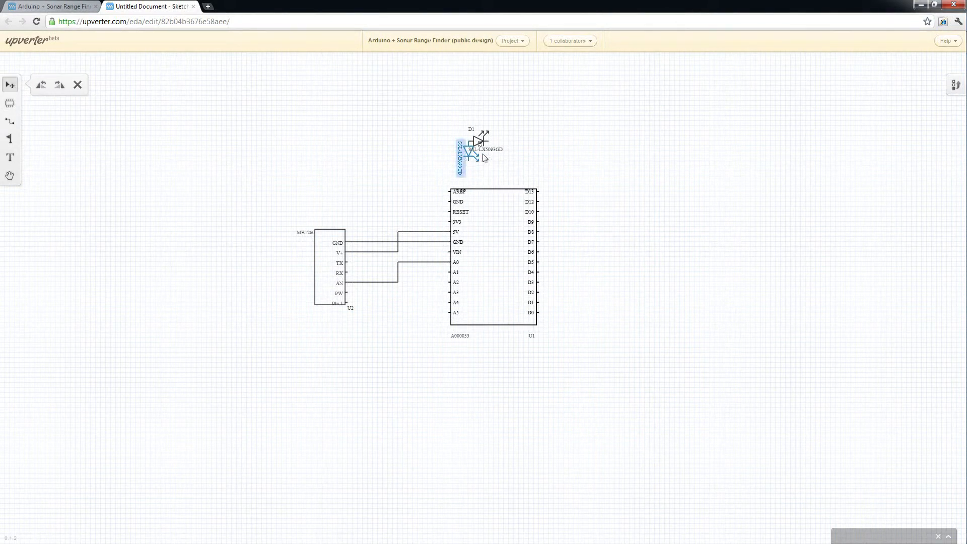
{"action": "key", "text": "Delete"}
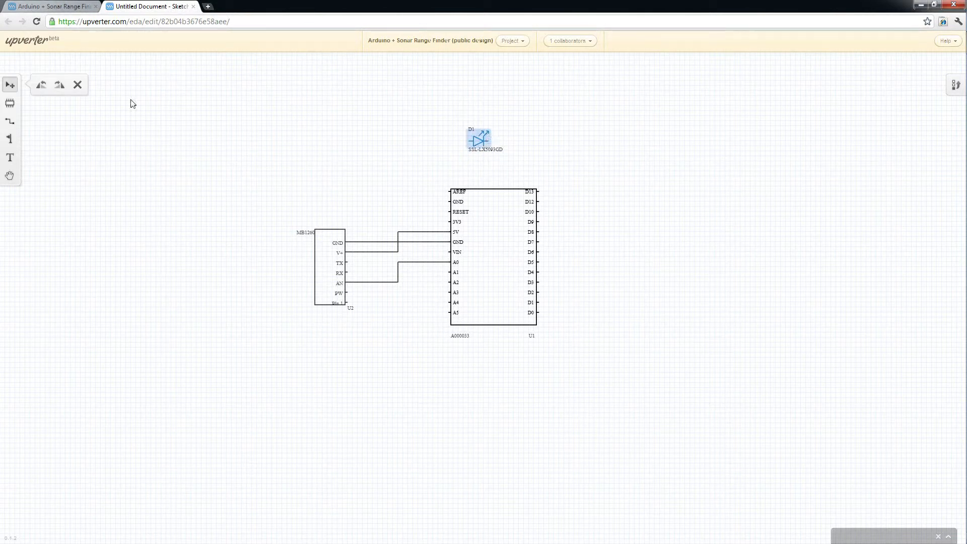
Rotate the LED 180 degrees and wire it to the Arduino's D13 pin.
{"action": "left_click", "coordinate": [60, 85]}
{"action": "left_click", "coordinate": [59, 84]}
{"action": "left_click", "coordinate": [10, 121]}
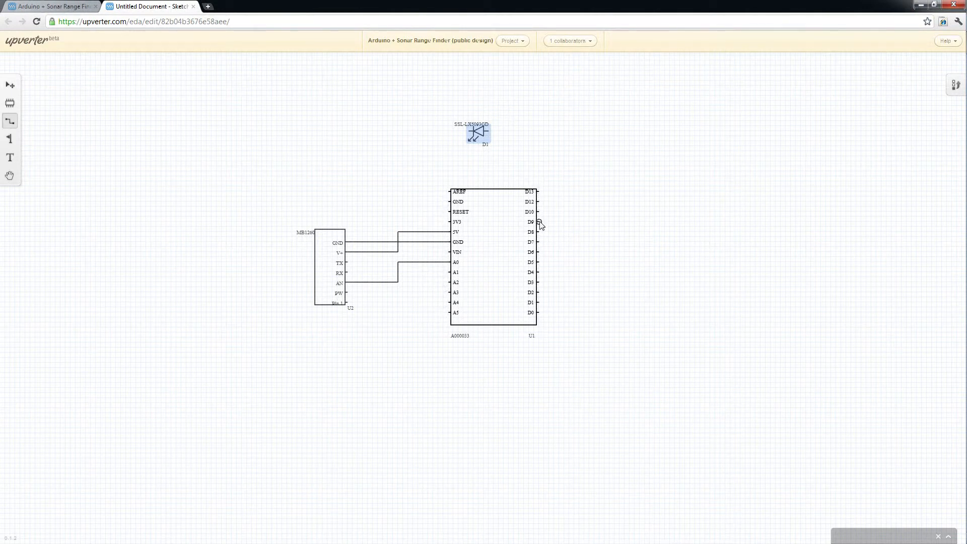
{"action": "left_click_drag", "start_coordinate": [494, 127], "coordinate": [489, 129]}
{"action": "left_click", "coordinate": [489, 132]}
Search for a 220 resistor and place the 220 Ohm Carbon Composition Resistor 0.25W Thru Hole left of the LED.
{"action": "left_click", "coordinate": [10, 102]}
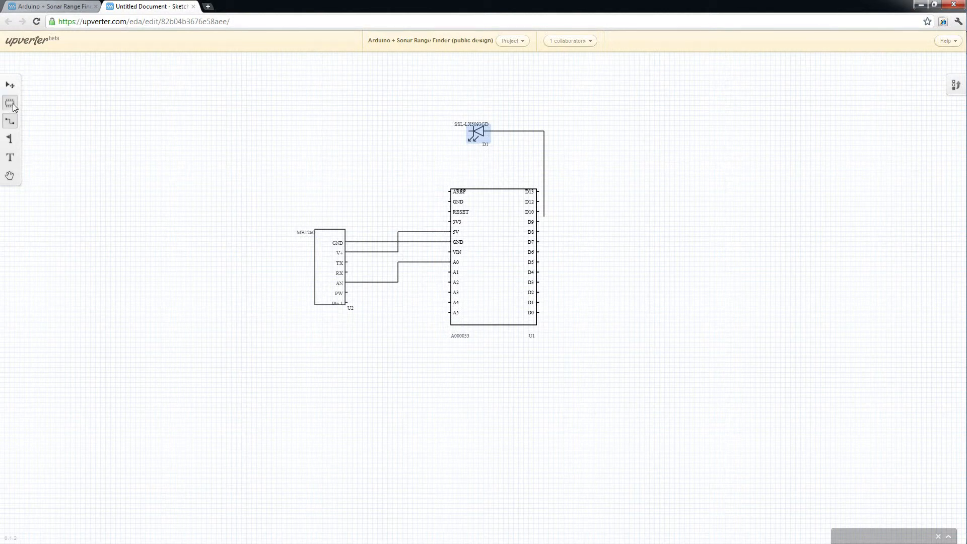
{"action": "left_click", "coordinate": [53, 103]}
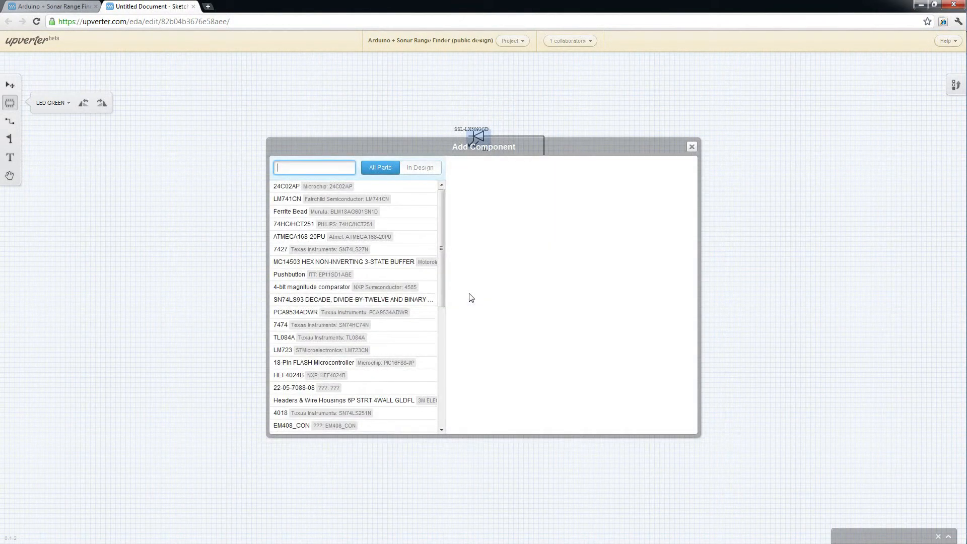
{"action": "key", "text": "Return"}
{"action": "left_click", "coordinate": [322, 187]}
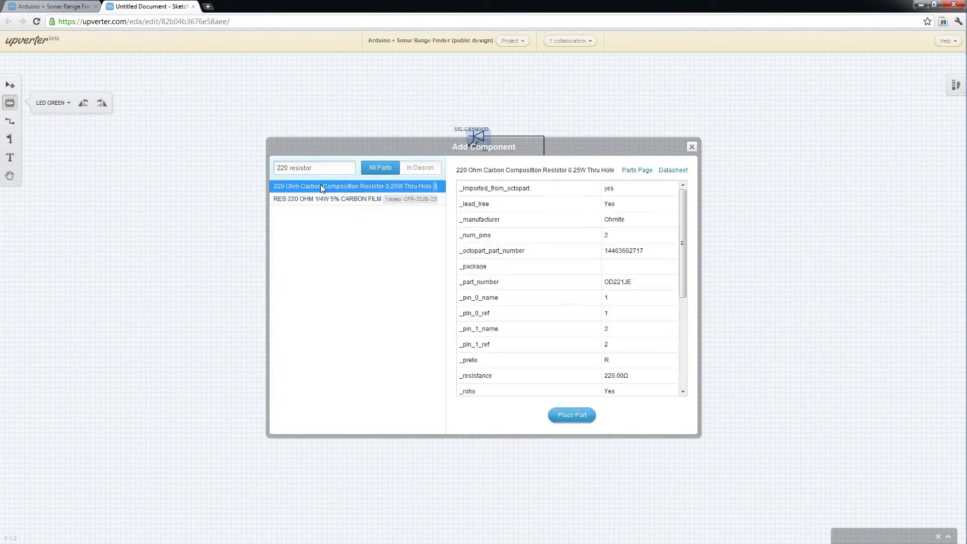
{"action": "left_click", "coordinate": [573, 416]}
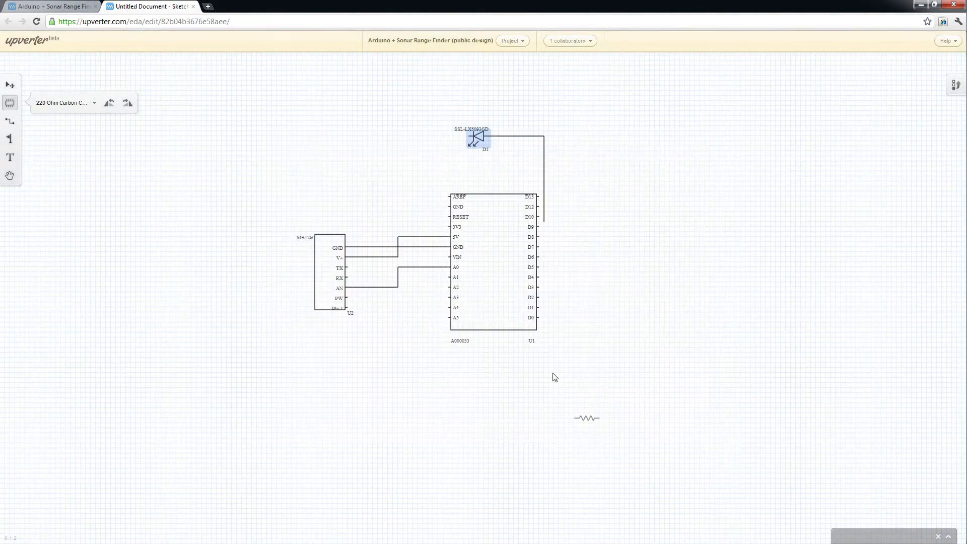
{"action": "left_click", "coordinate": [409, 133]}
Wire the resistor to the LED and its other end to the Arduino's GND pin.
{"action": "left_click", "coordinate": [10, 120]}
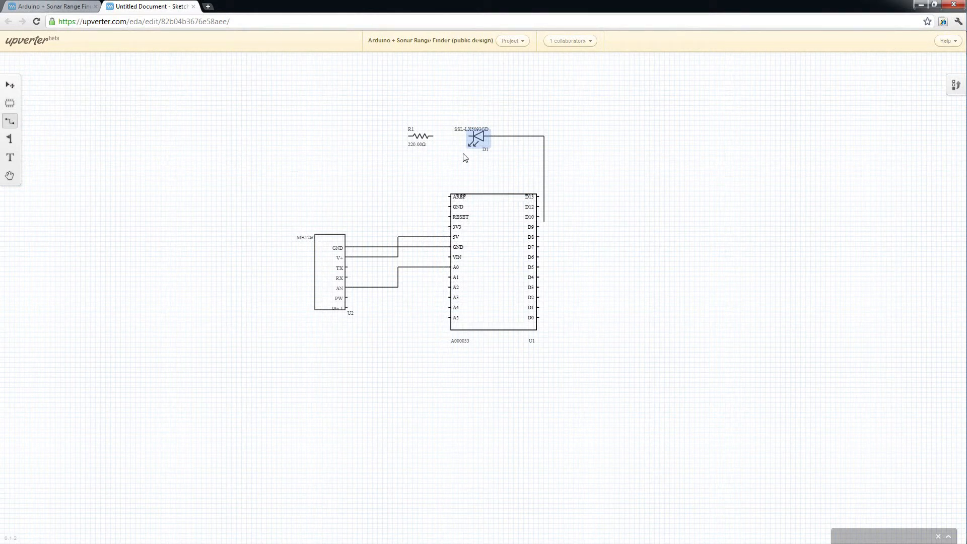
{"action": "left_click_drag", "start_coordinate": [468, 138], "coordinate": [432, 136]}
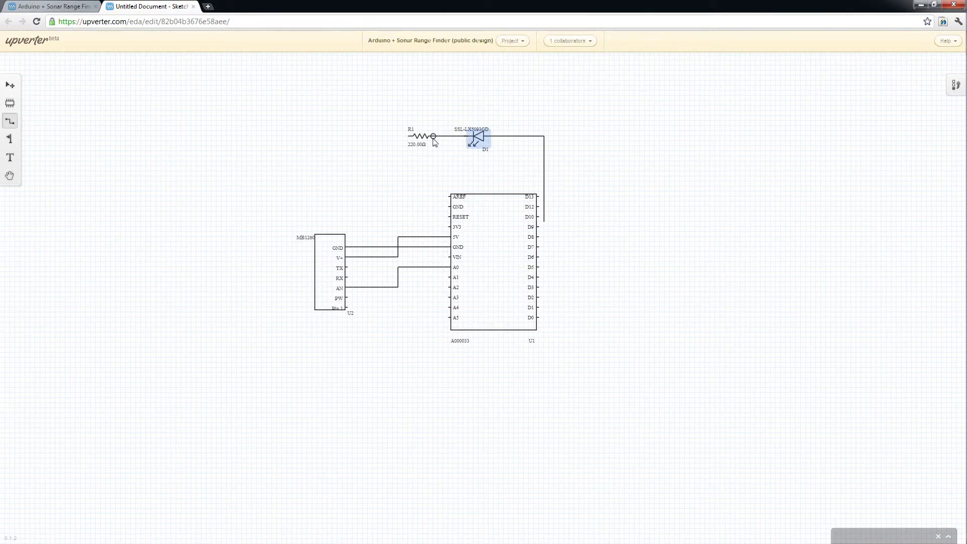
{"action": "left_click", "coordinate": [584, 43]}
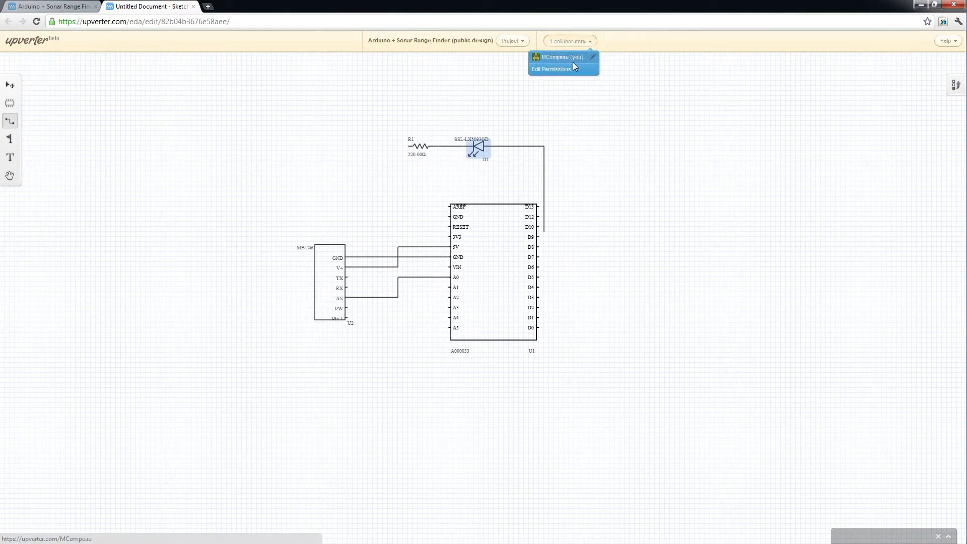
{"action": "left_click", "coordinate": [582, 41]}
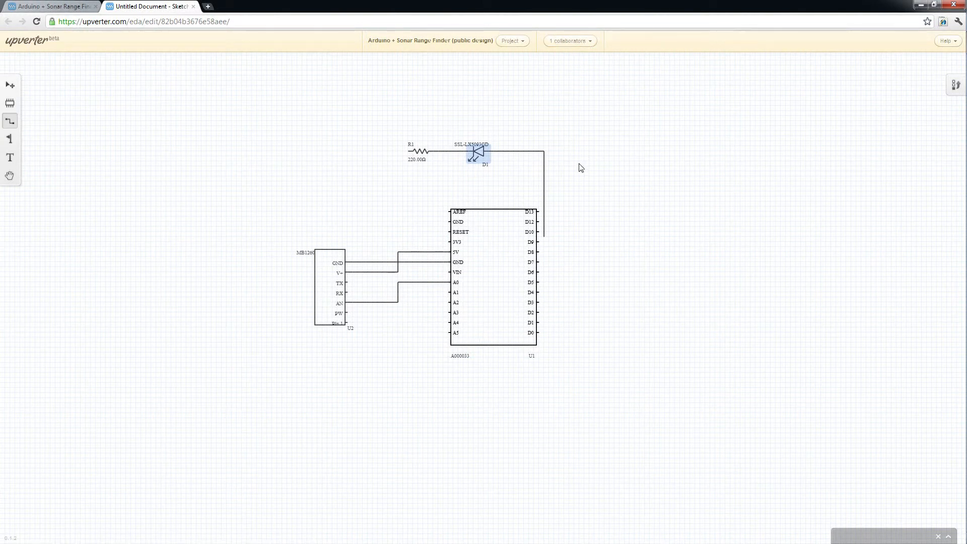
{"action": "left_click", "coordinate": [407, 152]}
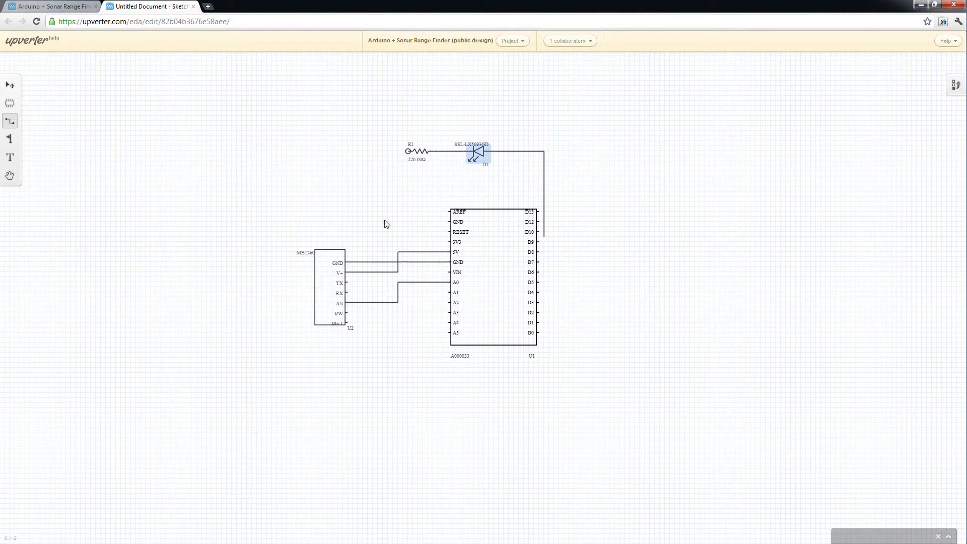
{"action": "left_click", "coordinate": [448, 262]}
{"action": "left_click", "coordinate": [948, 537]}
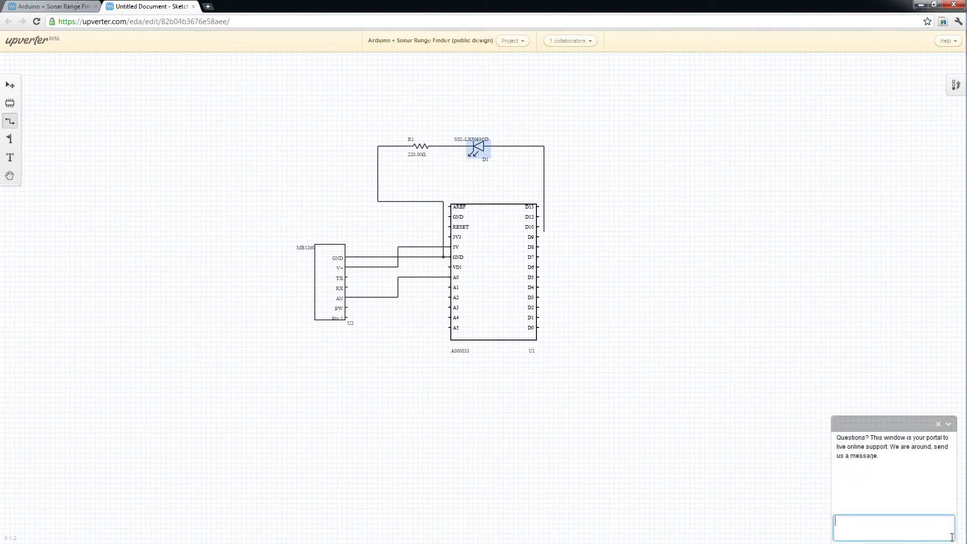
{"action": "left_click", "coordinate": [948, 424]}
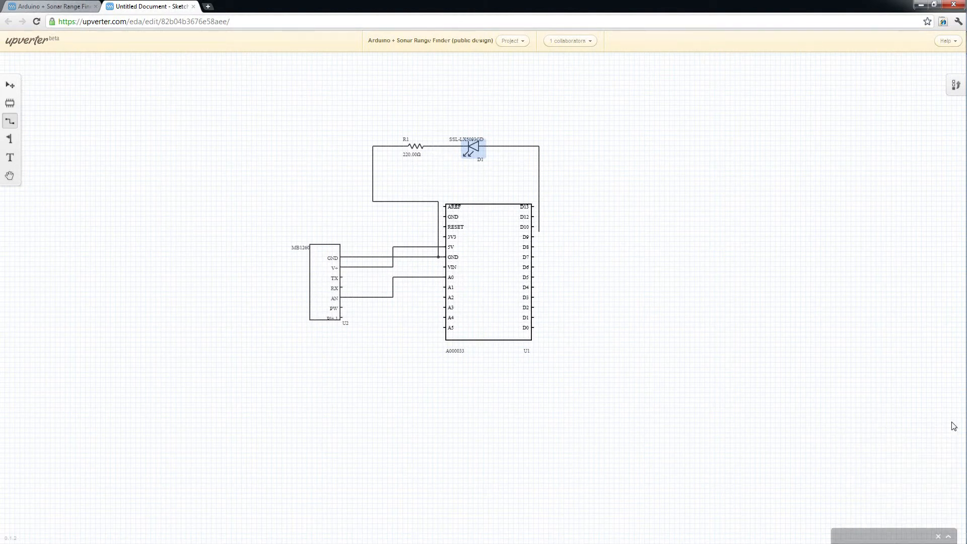
{"action": "left_click", "coordinate": [10, 84]}
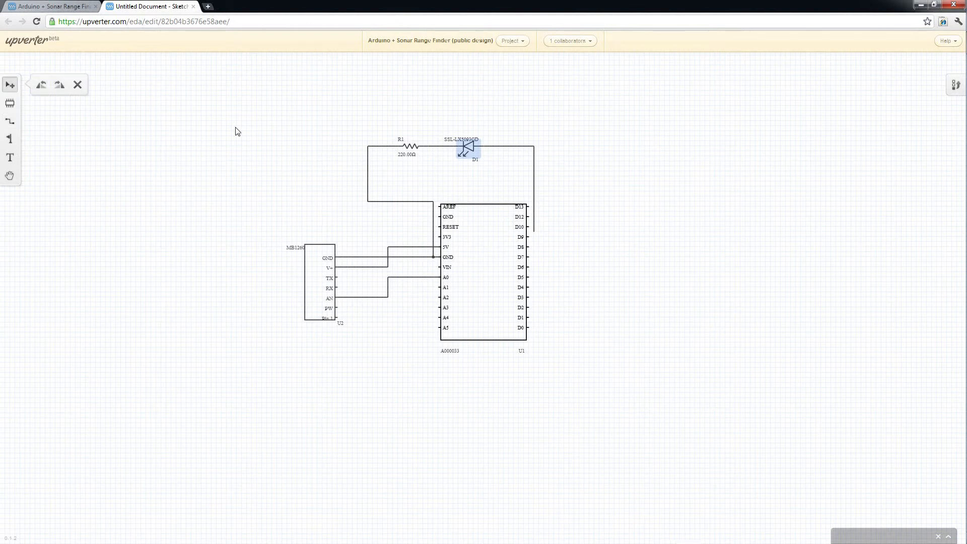
{"action": "left_click", "coordinate": [271, 147]}
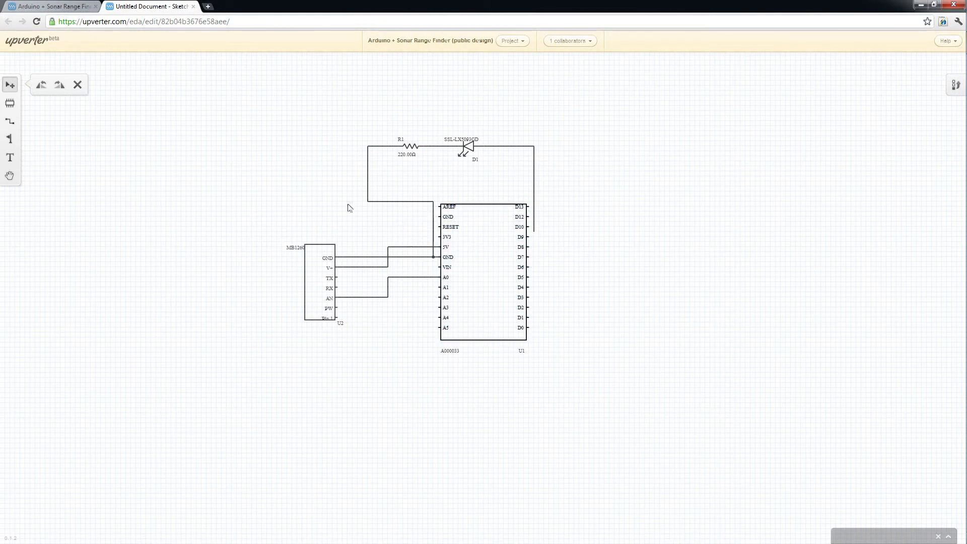
{"action": "left_click_drag", "start_coordinate": [192, 83], "coordinate": [305, 215]}
{"action": "left_click", "coordinate": [468, 150]}
{"action": "left_click", "coordinate": [508, 188]}
{"action": "left_click_drag", "start_coordinate": [422, 173], "coordinate": [470, 194]}
{"action": "left_click_drag", "start_coordinate": [317, 118], "coordinate": [357, 168]}
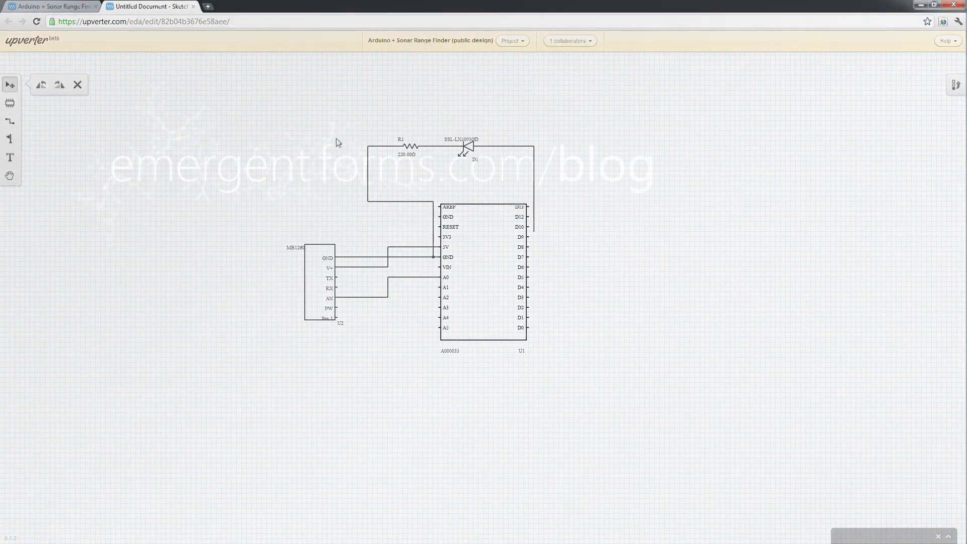
{"action": "left_click_drag", "start_coordinate": [296, 113], "coordinate": [564, 160]}
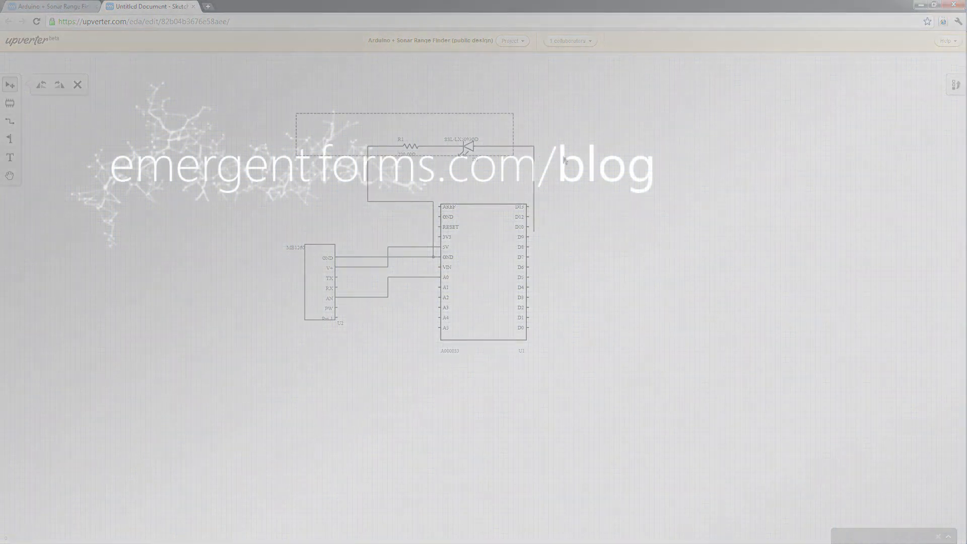